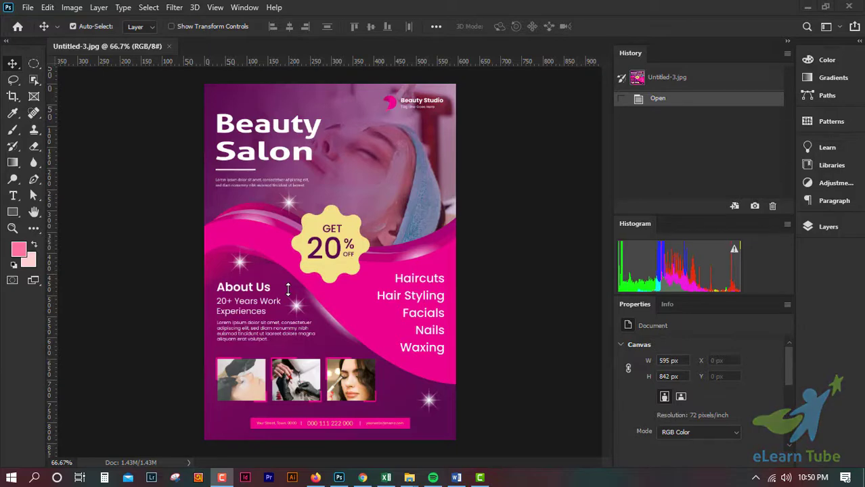
Zoom the flyer to 200% with Ctrl+Plus, then back out to the whole flyer
left_click(12, 63)
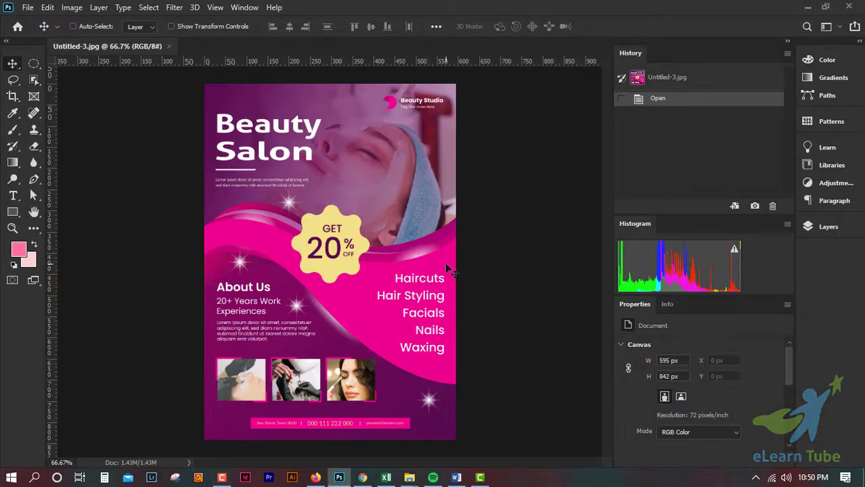
key("ctrl+plus")
key("ctrl+plus")
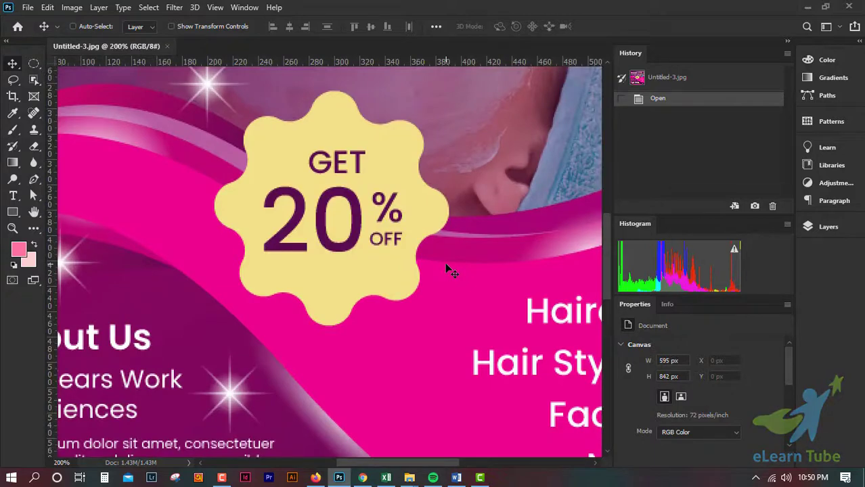
key("ctrl+minus")
key("ctrl+minus")
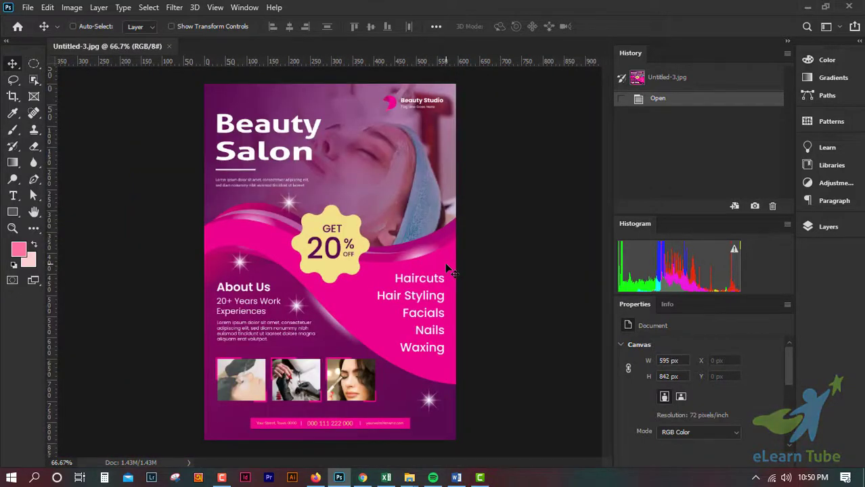
scroll(446, 264, "up", 3)
scroll(446, 264, "up", 2)
scroll(446, 265, "down", 3)
scroll(446, 264, "down", 2)
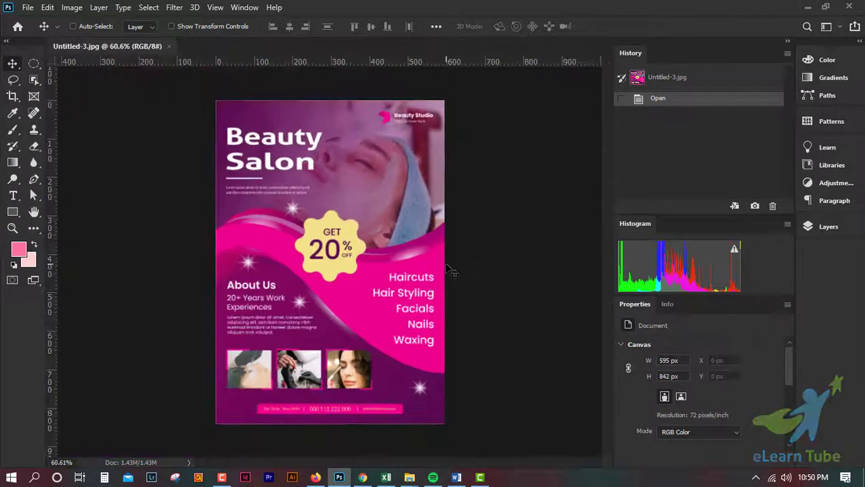
Scrubby-zoom with the Zoom tool to enlarge the flyer to about 72%
left_click(13, 229)
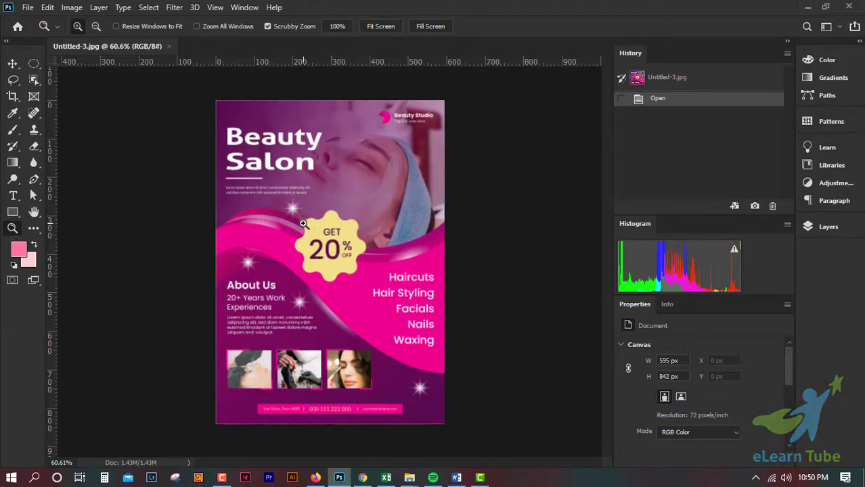
mouse_move(298, 225)
left_mouse_down()
mouse_move(446, 360)
mouse_move(301, 230)
left_mouse_up()
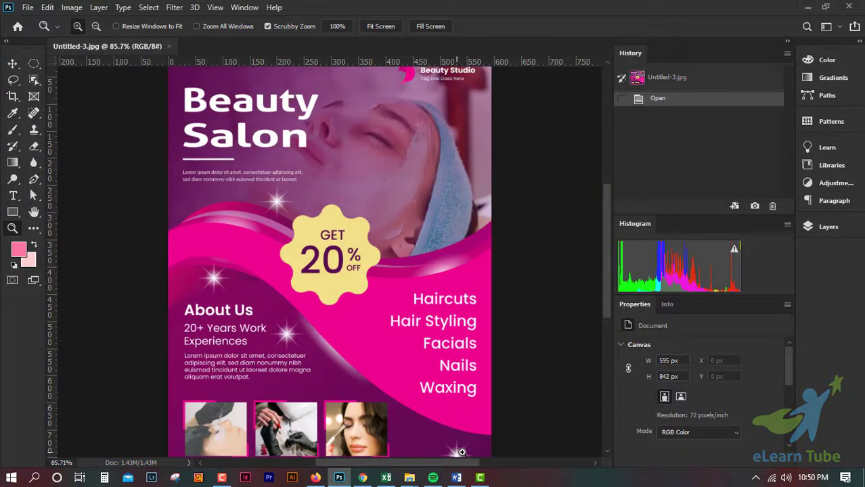
mouse_move(461, 452)
left_mouse_down()
mouse_move(642, 485)
mouse_move(572, 444)
mouse_move(433, 277)
mouse_move(482, 344)
mouse_move(522, 376)
mouse_move(477, 342)
mouse_move(492, 351)
left_mouse_up()
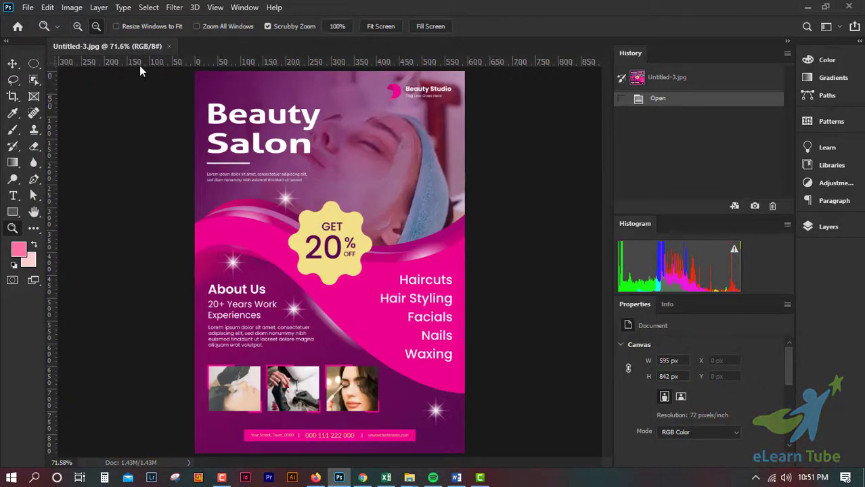
Alt-click to shrink the flyer to 25%, then click in to 500% on the discount badge
left_click(318, 250)
left_click(318, 250)
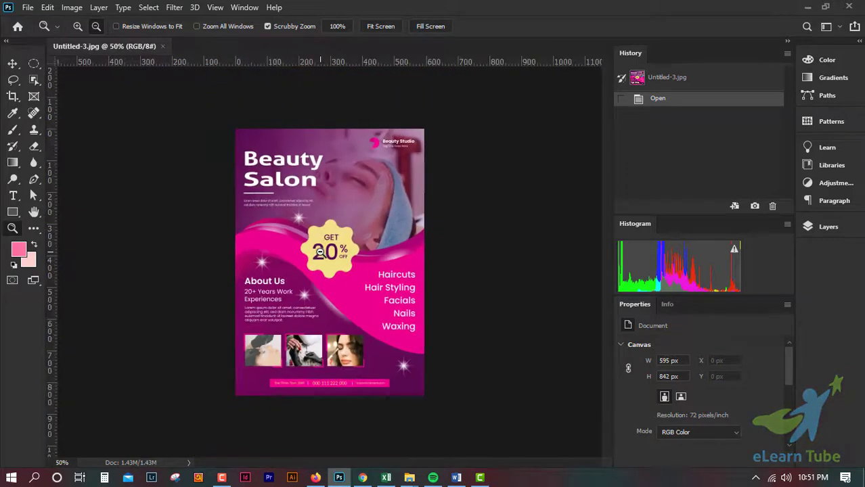
left_click(319, 252)
left_click(319, 252)
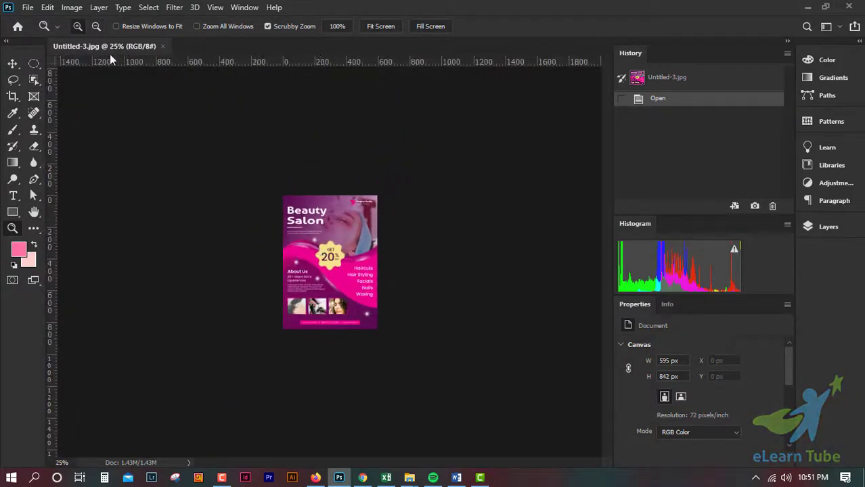
left_click(336, 265)
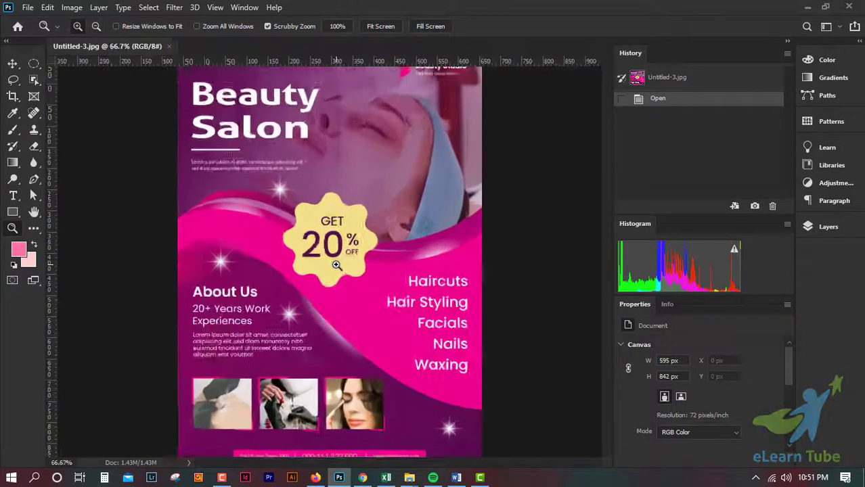
left_click(336, 265)
left_click(336, 265)
left_click(336, 265)
left_click(337, 266)
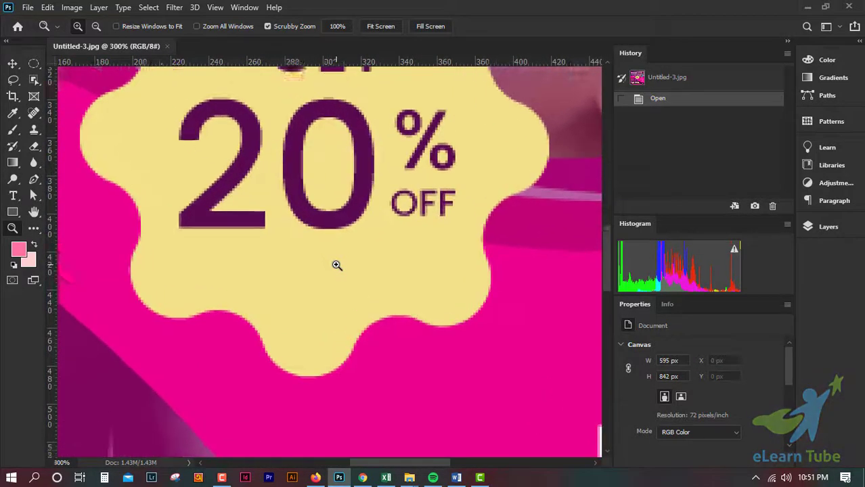
left_click(337, 265)
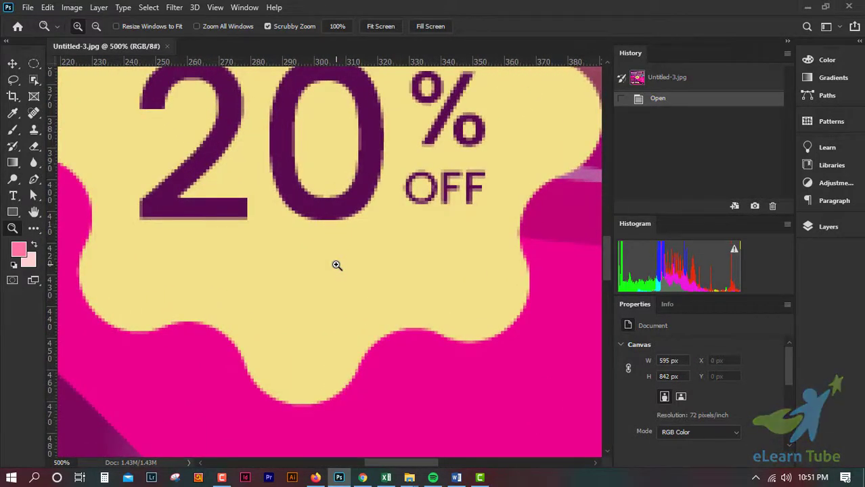
Set the Zoom tool to Zoom Out and click the flyer down to 50%
left_click(96, 26)
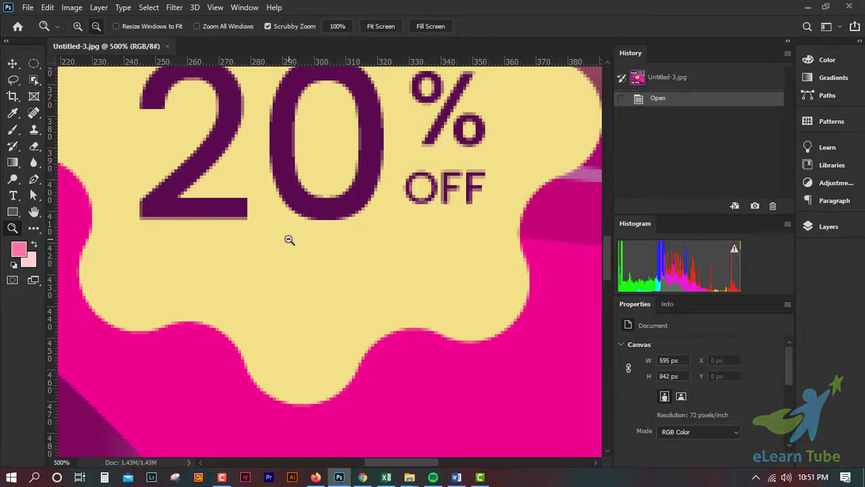
left_click(285, 239)
left_click(285, 240)
left_click(285, 240)
left_click(287, 239)
left_click(288, 240)
left_click(289, 239)
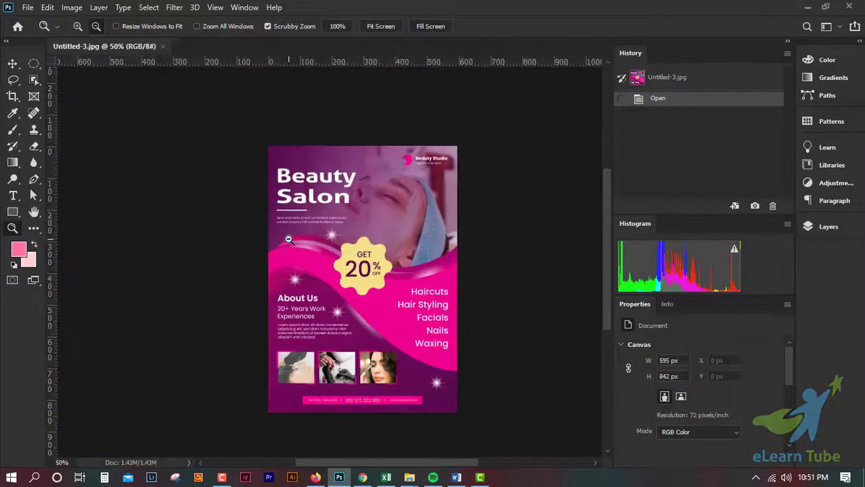
left_click(288, 240)
Scrubby-zoom on the discount badge and scroll-zoom in to 800%
mouse_move(381, 291)
left_mouse_down()
mouse_move(495, 363)
mouse_move(378, 257)
mouse_move(447, 325)
mouse_move(444, 318)
left_mouse_up()
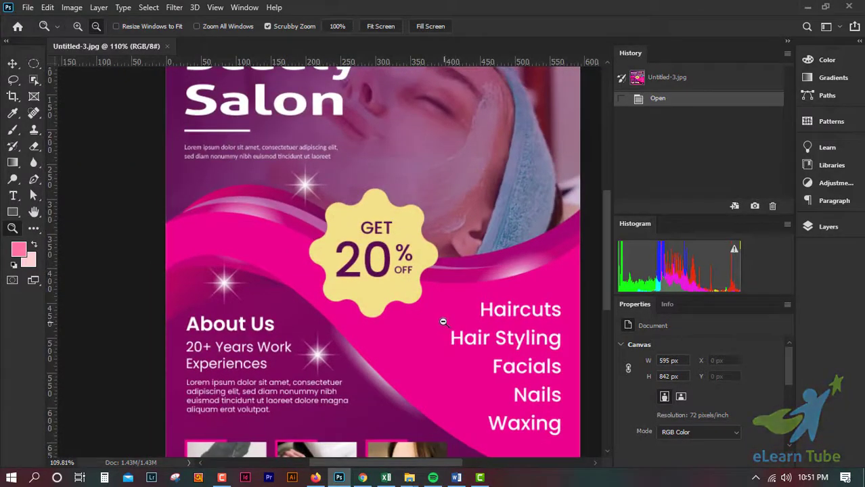
scroll(356, 325, "down", 1)
scroll(357, 326, "down", 1)
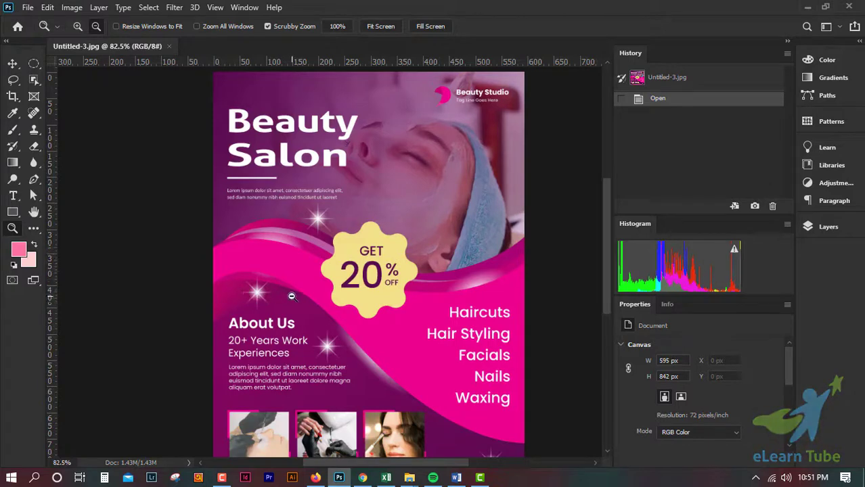
scroll(292, 296, "up", 1)
scroll(291, 297, "up", 3)
scroll(292, 296, "up", 2)
scroll(292, 296, "up", 1)
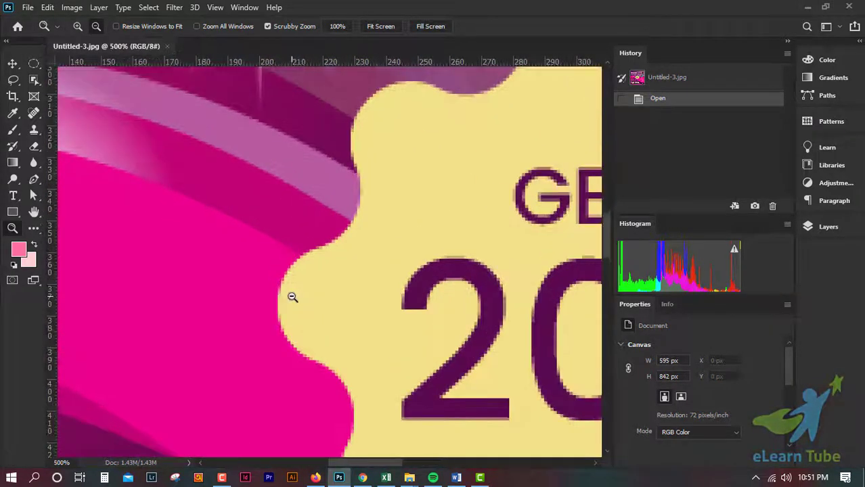
scroll(292, 297, "up", 1)
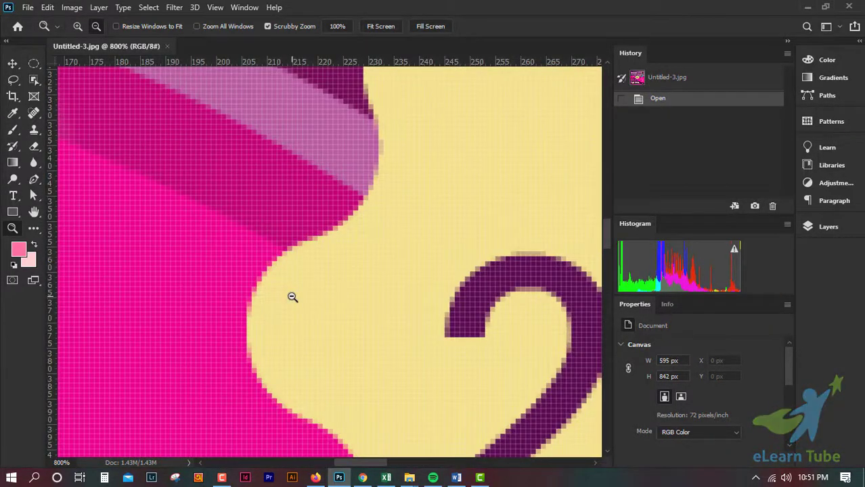
Scroll-zoom back out to 100%, showing the Salon heading down to the photos
scroll(291, 296, "down", 4)
scroll(292, 296, "down", 2)
scroll(291, 296, "down", 2)
scroll(292, 297, "down", 1)
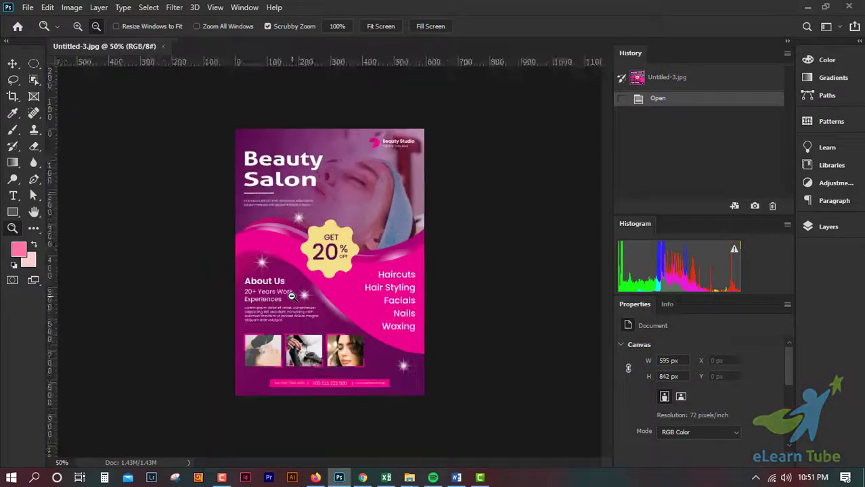
scroll(292, 297, "down", 1)
scroll(291, 296, "up", 2)
scroll(292, 297, "down", 1)
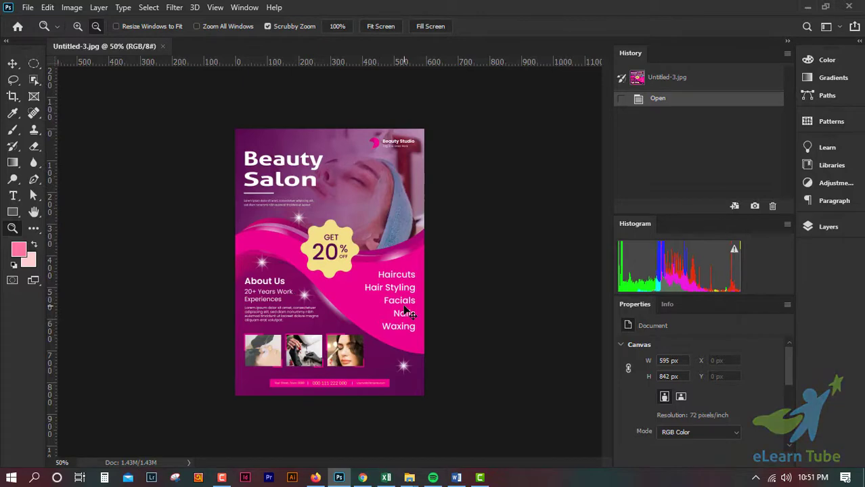
scroll(406, 313, "up", 1)
scroll(406, 312, "up", 1)
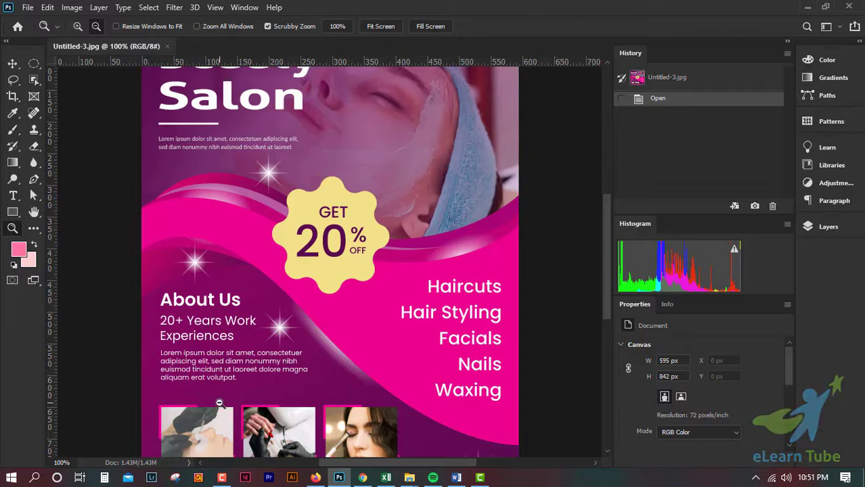
scroll(219, 404, "up", 1)
scroll(218, 404, "down", 1)
Zoom to the 12800% maximum, then try 13000% and dismiss the out-of-range warning
left_click(59, 462)
type("12")
type("800")
key("Return")
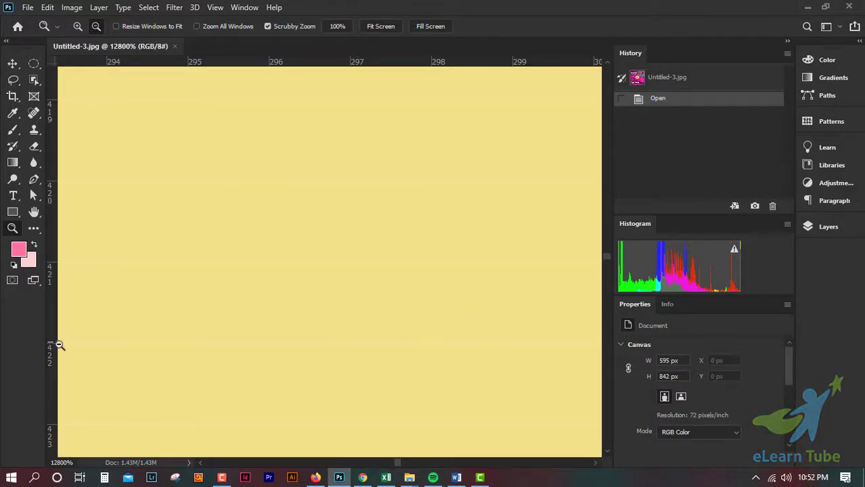
left_click_drag(75, 463, 17, 461)
type("130")
type("00")
key("Return")
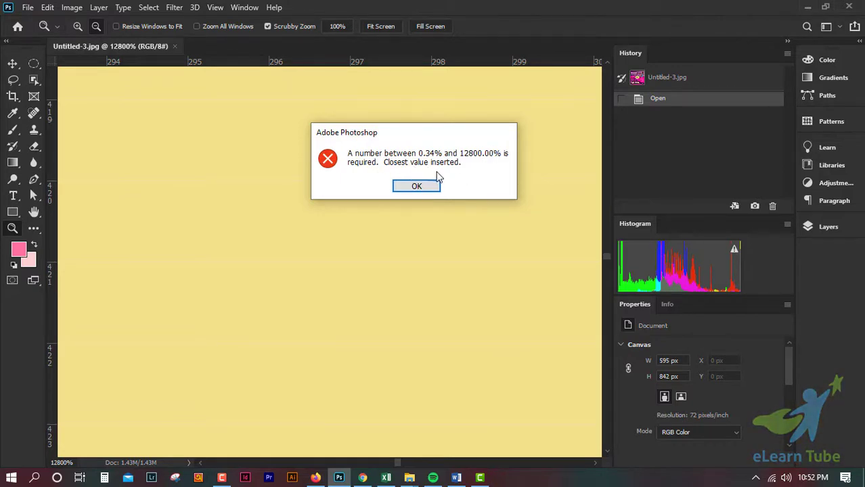
left_click(417, 189)
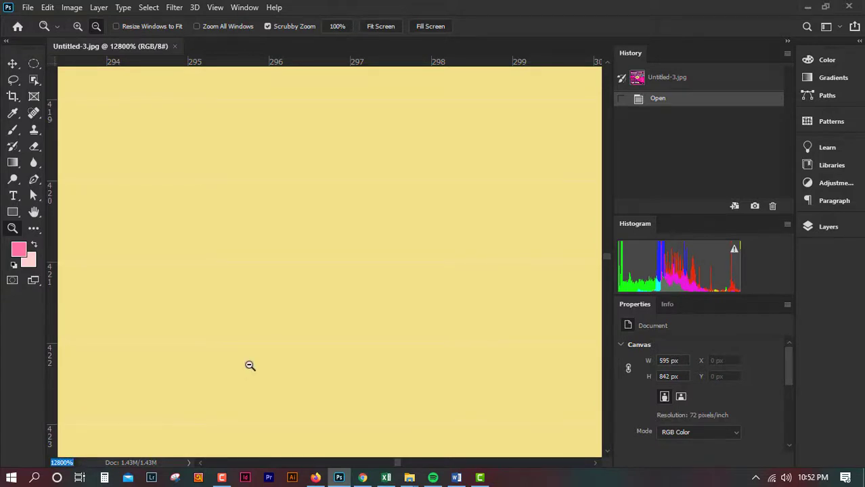
With the Move tool active, scroll-zoom out until the whole flyer shows at 66%
left_click(13, 64)
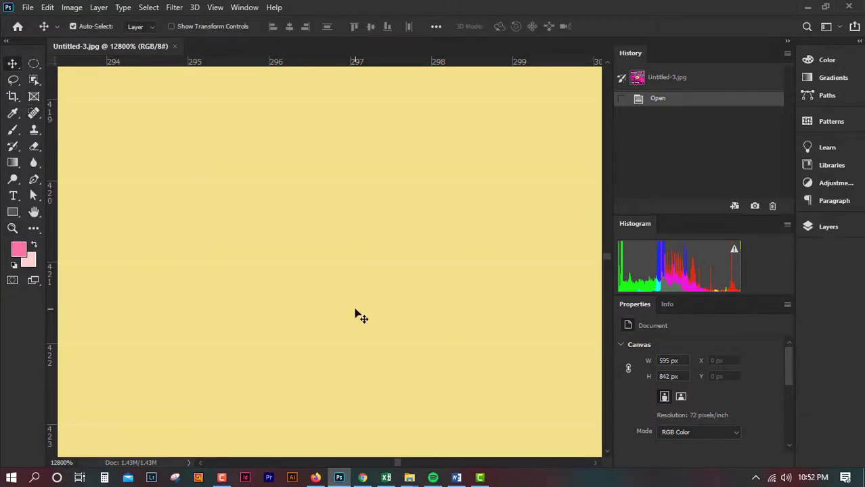
scroll(359, 315, "down", 3)
scroll(359, 314, "down", 3)
scroll(359, 314, "down", 3)
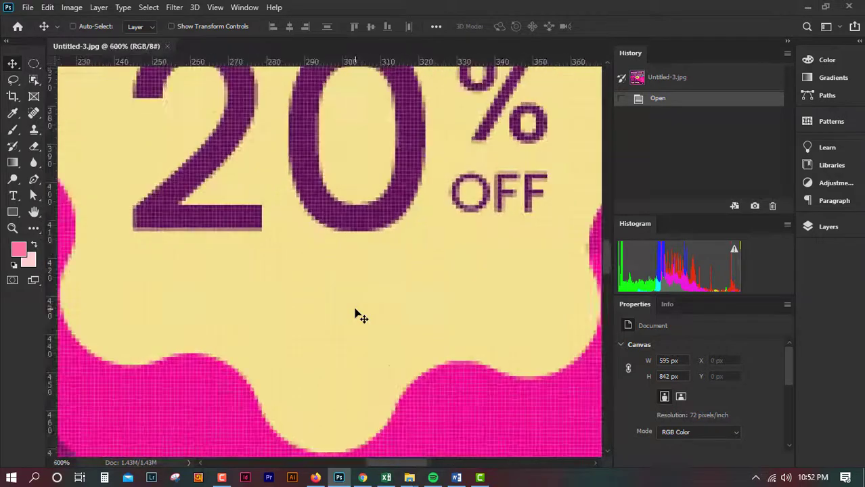
scroll(359, 315, "down", 2)
scroll(359, 315, "down", 2)
scroll(359, 315, "down", 1)
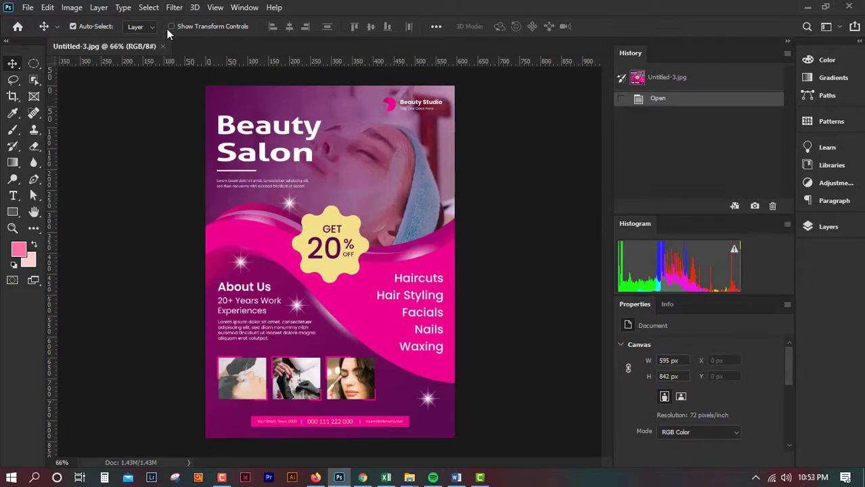
Open Edit > Preferences > General and go to the Tools page
left_click(48, 8)
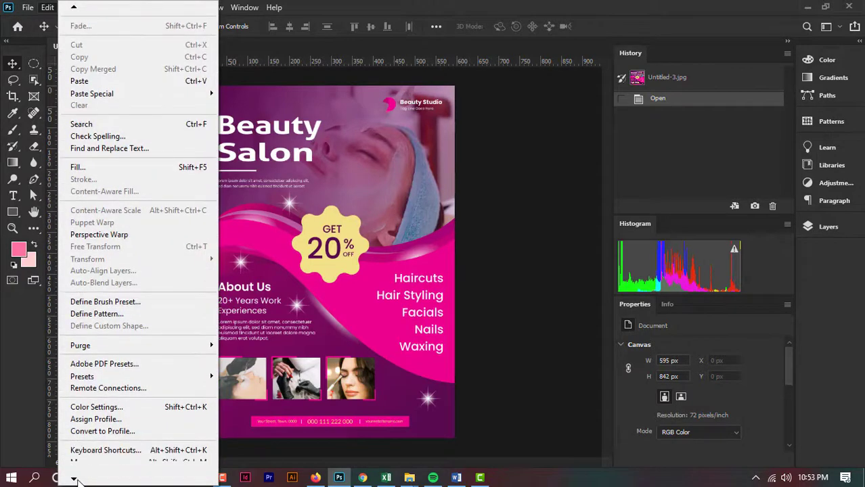
mouse_move(90, 467)
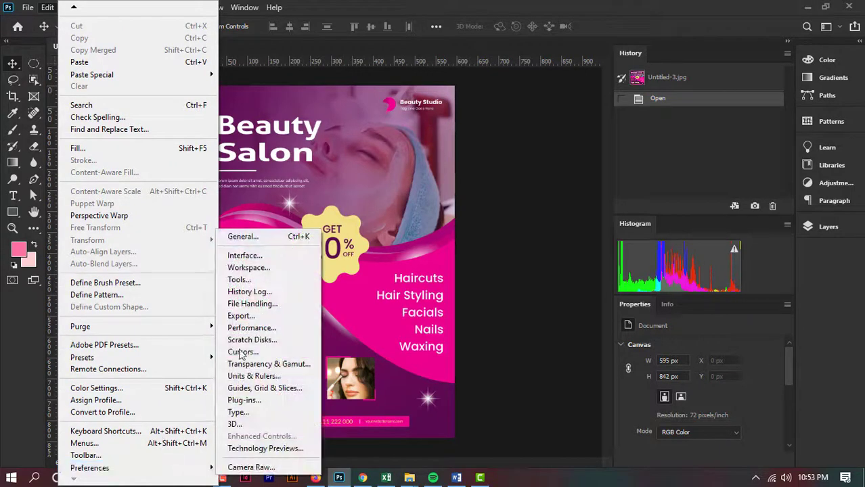
left_click(265, 244)
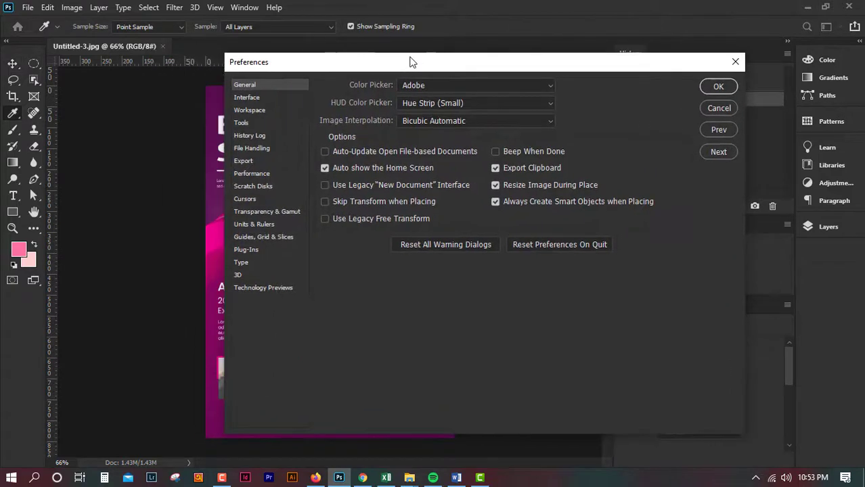
left_click(241, 123)
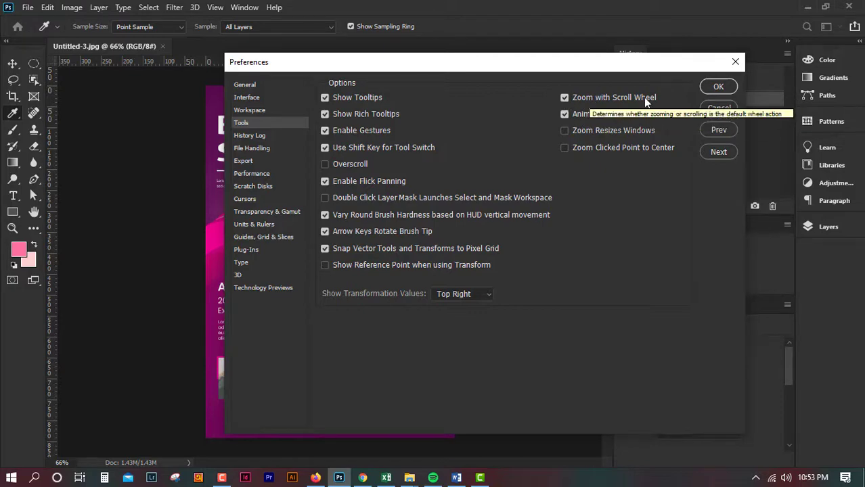
Close Preferences and scroll-zoom into the flyer's pixels to 715%
left_click(719, 86)
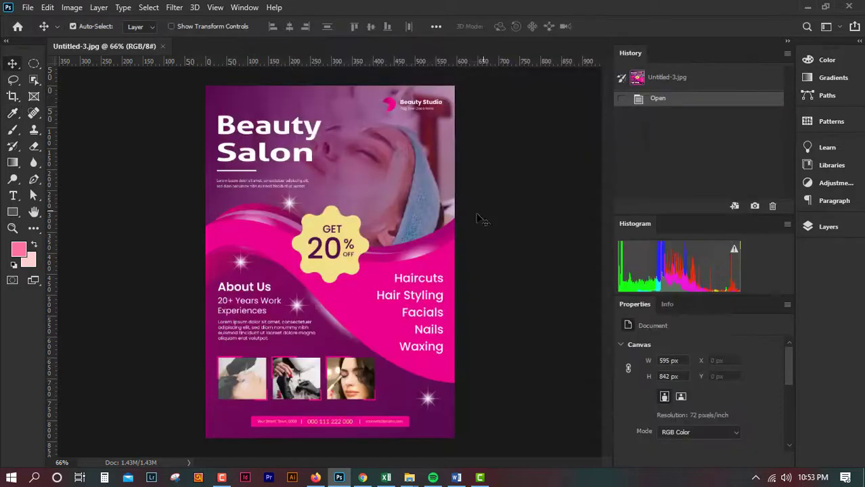
scroll(262, 268, "up", 1)
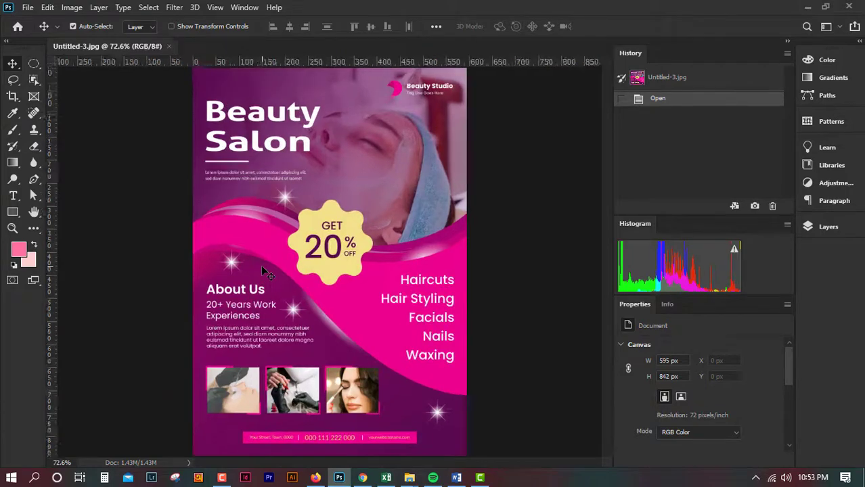
scroll(263, 268, "up", 1)
scroll(263, 268, "up", 2)
scroll(262, 268, "up", 1)
scroll(262, 268, "up", 1)
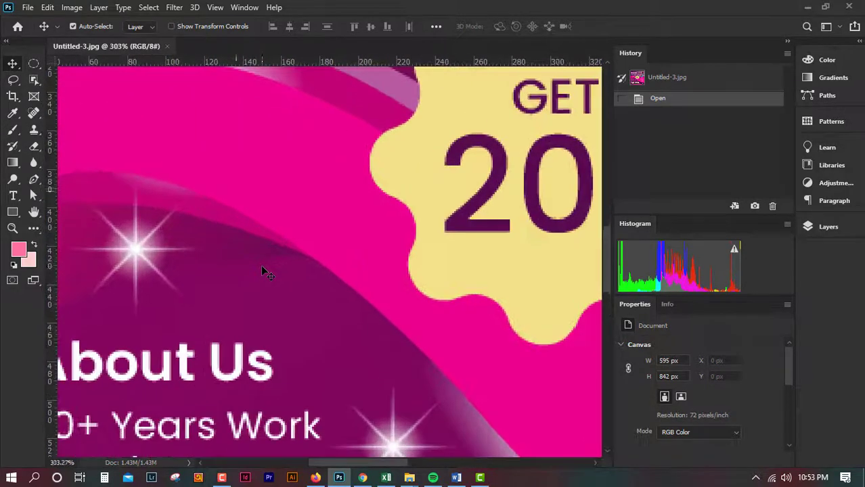
scroll(262, 268, "up", 1)
scroll(263, 268, "up", 1)
scroll(262, 268, "up", 1)
scroll(263, 268, "up", 1)
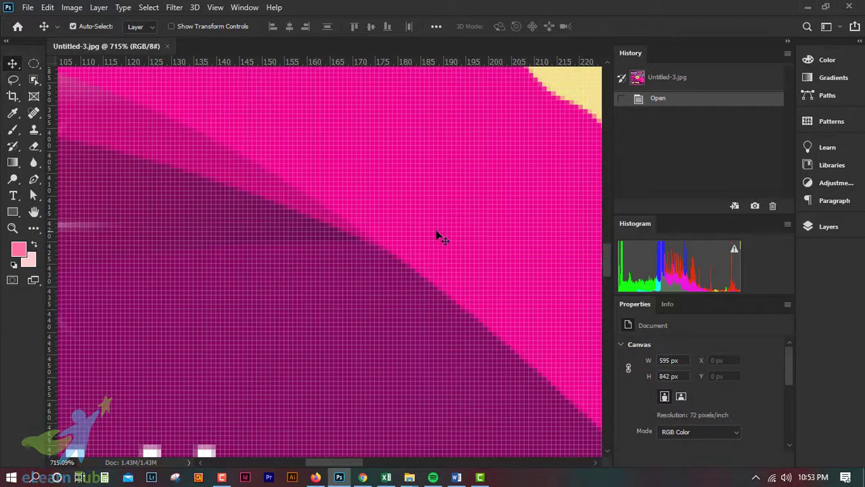
Scroll-zoom out all the way down to 0.6%
scroll(434, 236, "down", 2)
scroll(428, 237, "down", 3)
scroll(429, 237, "down", 2)
scroll(428, 236, "down", 3)
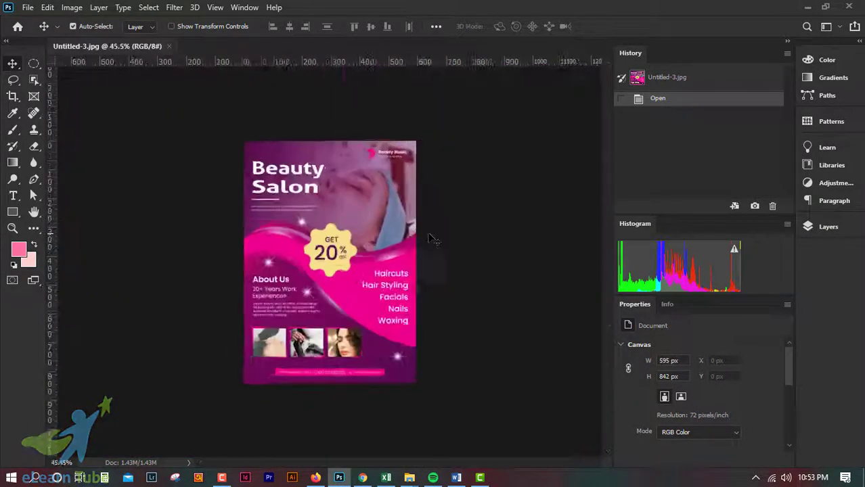
scroll(429, 235, "down", 1)
scroll(428, 236, "down", 1)
scroll(429, 236, "down", 2)
scroll(429, 236, "down", 2)
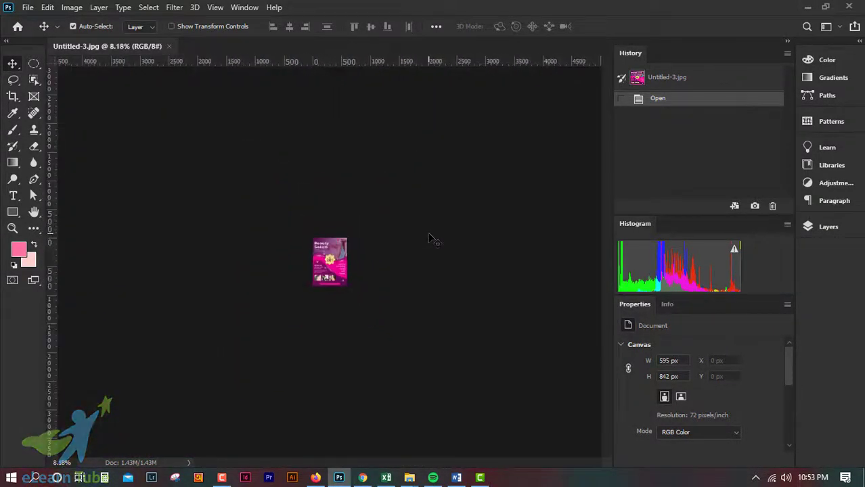
scroll(429, 235, "down", 2)
scroll(429, 236, "down", 1)
scroll(428, 236, "down", 1)
scroll(428, 236, "down", 2)
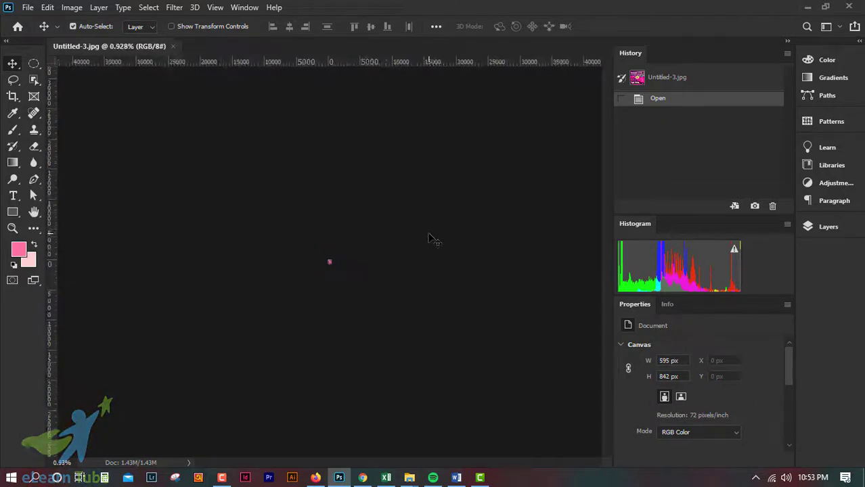
scroll(428, 237, "down", 1)
scroll(428, 236, "down", 1)
Scroll-zoom back in until the whole flyer shows at 46.7%
scroll(428, 237, "up", 3)
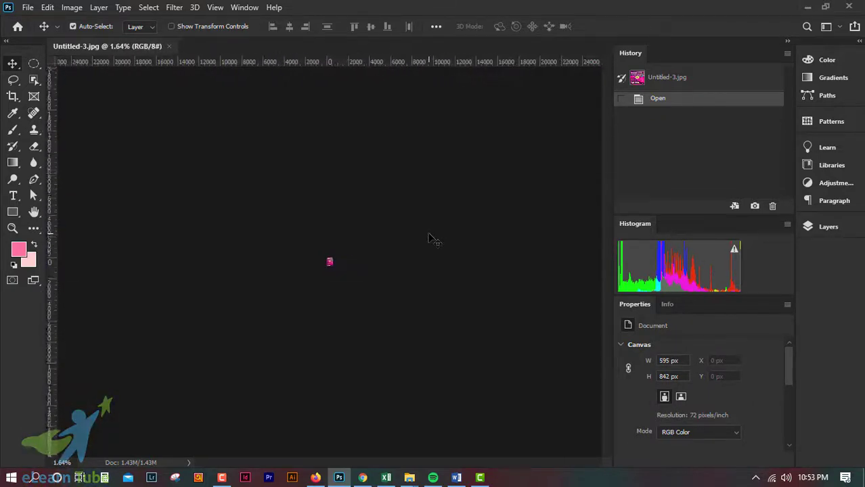
scroll(428, 237, "up", 2)
scroll(428, 237, "up", 4)
scroll(428, 237, "up", 3)
scroll(429, 237, "up", 3)
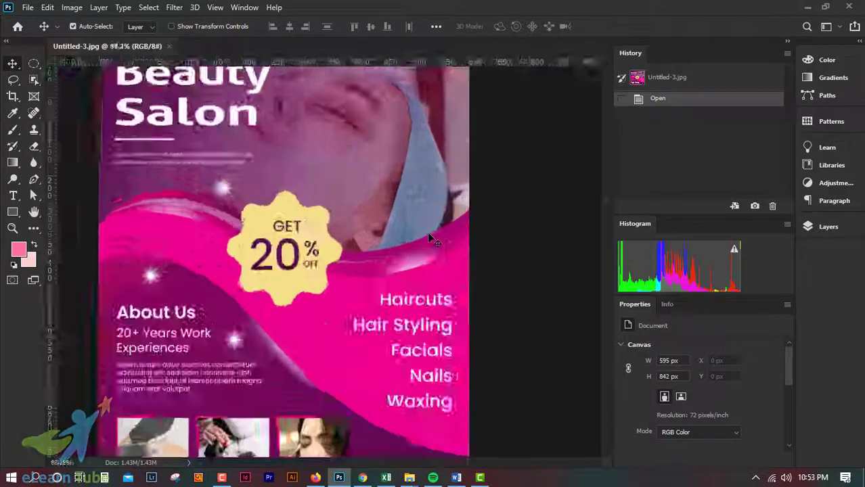
scroll(428, 237, "up", 3)
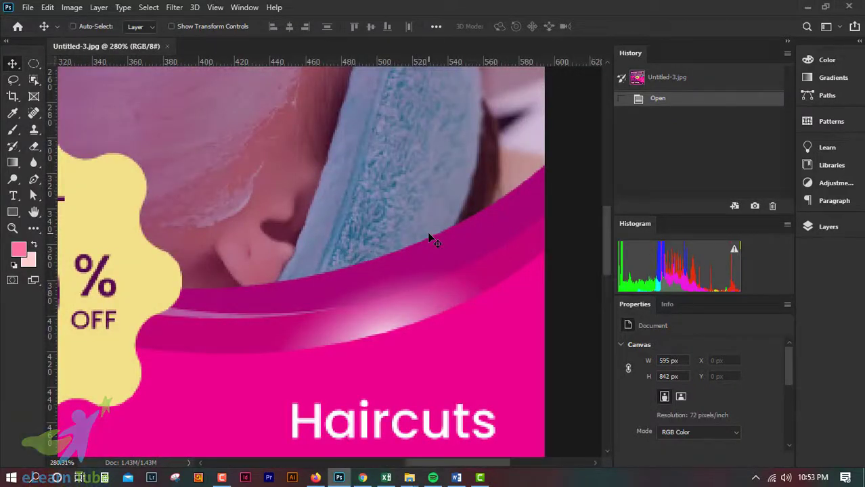
scroll(429, 237, "down", 2)
scroll(428, 237, "down", 1)
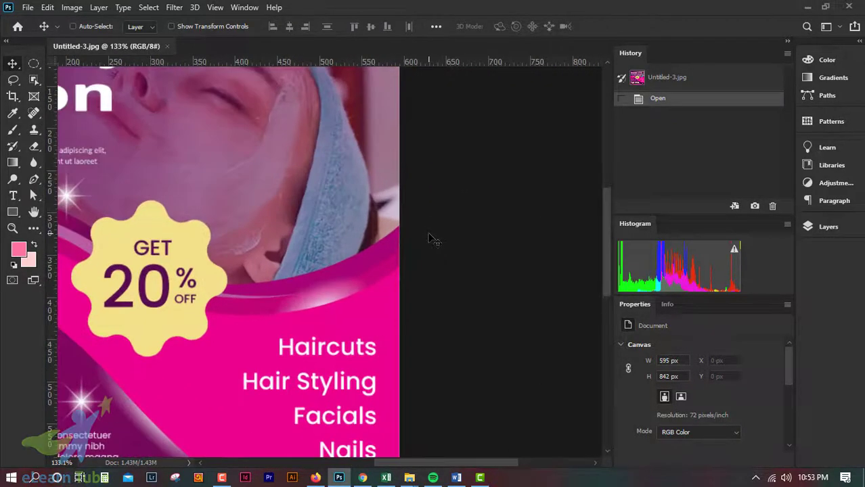
scroll(429, 237, "down", 2)
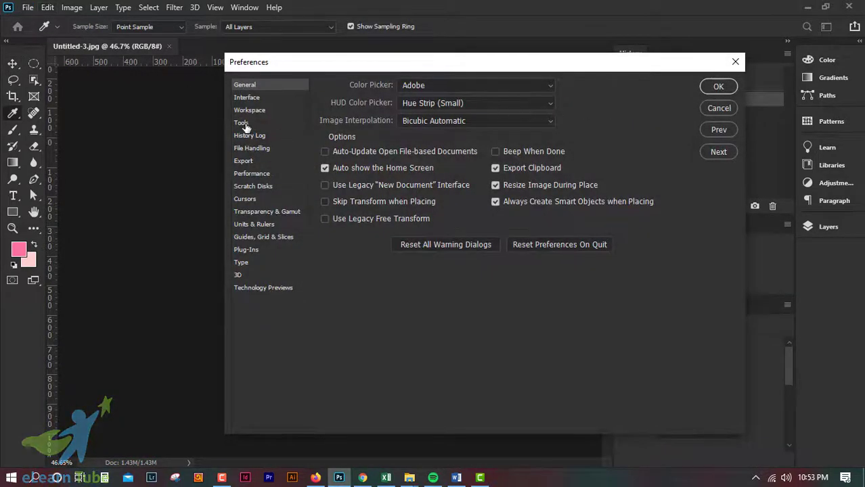
Check the Tools preferences page, then scroll-zoom the flyer to 50%
left_click(243, 123)
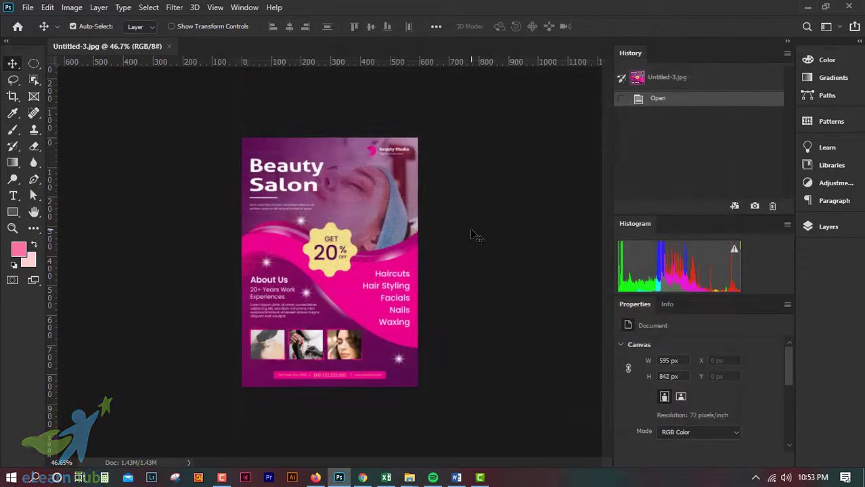
scroll(474, 234, "up", 1)
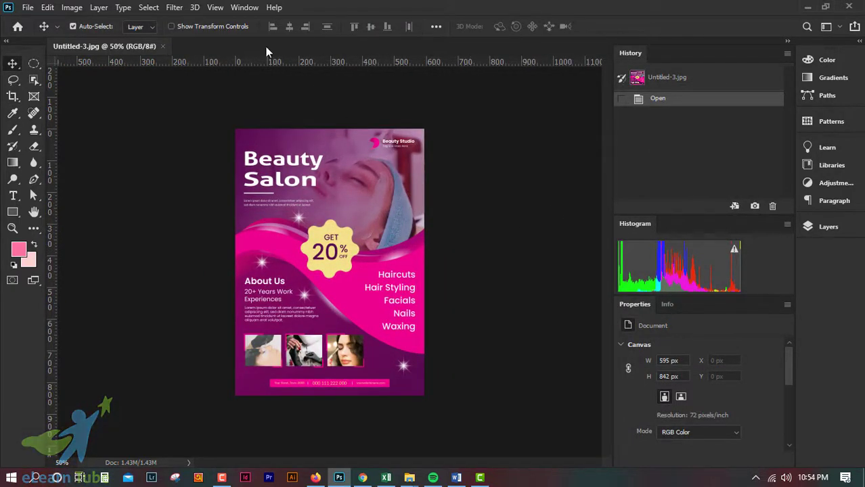
Show the Navigator panel from the Window menu
left_click(174, 8)
left_click(174, 8)
left_click(244, 7)
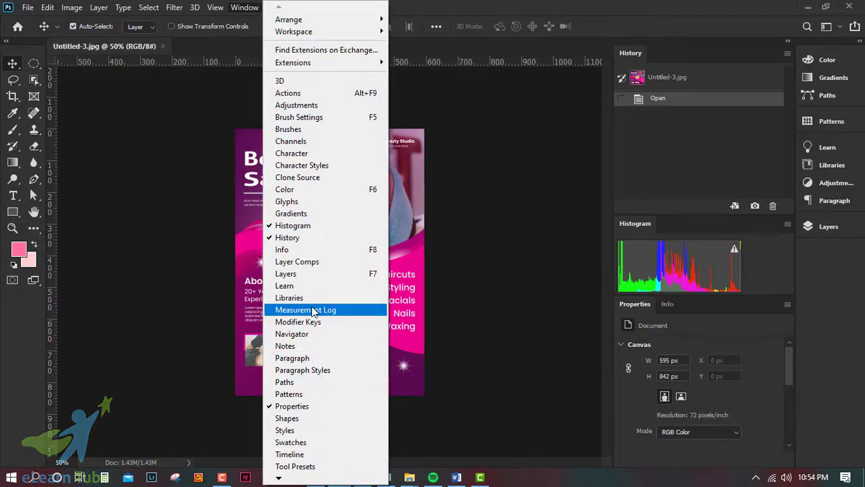
left_click(313, 335)
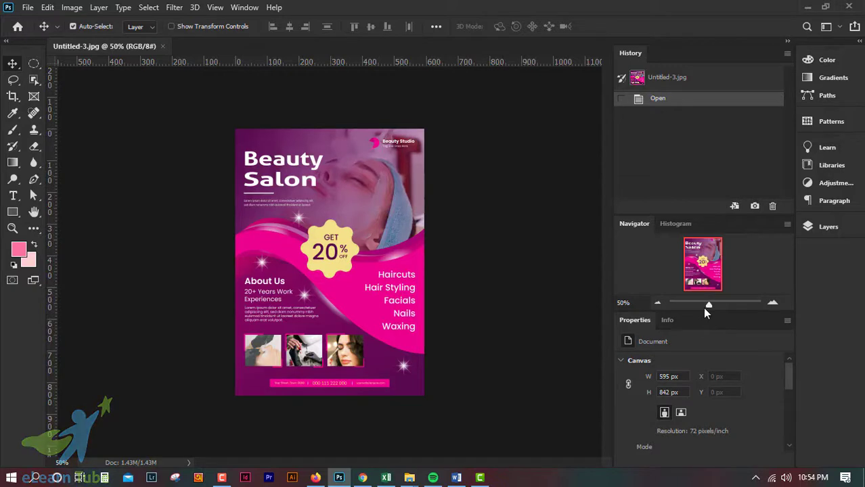
Zoom out four steps and back in with the Navigator, then drag its slider to about 448%
left_click(657, 304)
left_click(658, 303)
left_click(657, 304)
left_click(658, 304)
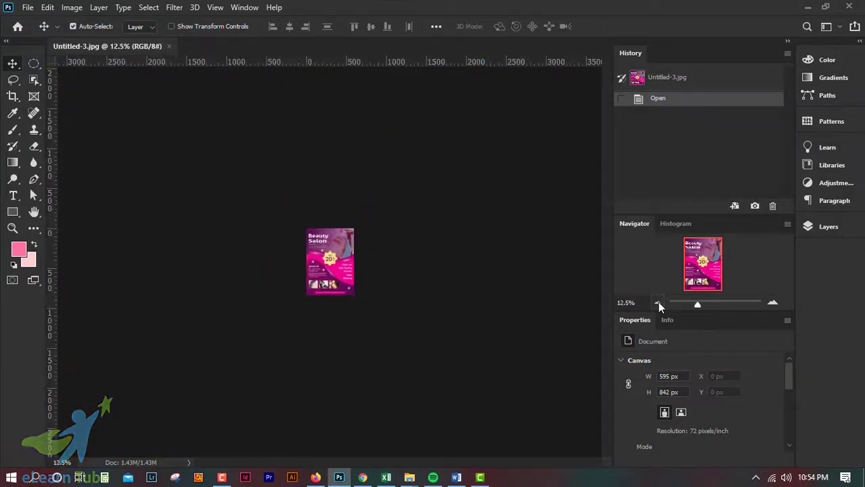
left_click(772, 304)
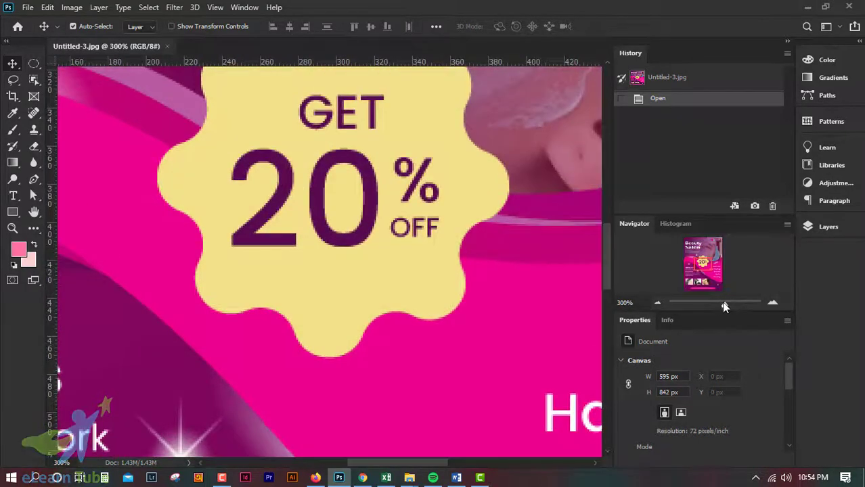
mouse_move(723, 305)
left_mouse_down()
mouse_move(708, 303)
mouse_move(740, 304)
mouse_move(706, 302)
mouse_move(729, 306)
left_mouse_up()
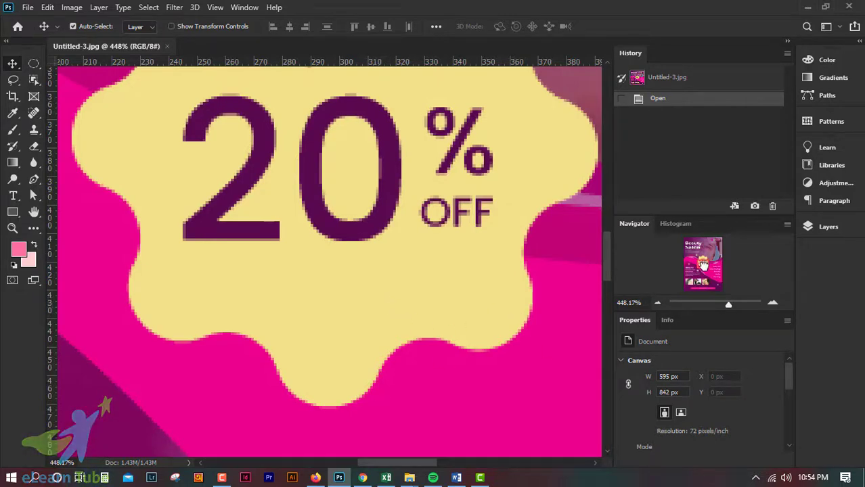
Pan the Navigator view box to the Beauty title, then slide zoom to 12800% and partway back
mouse_move(704, 266)
left_mouse_down()
mouse_move(705, 281)
mouse_move(695, 284)
mouse_move(685, 269)
left_mouse_up()
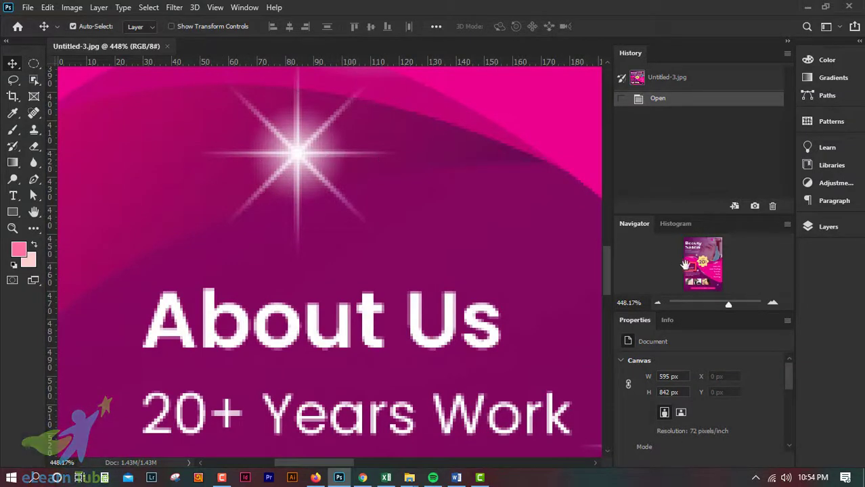
mouse_move(689, 266)
left_mouse_down()
mouse_move(697, 244)
mouse_move(690, 280)
mouse_move(692, 245)
left_mouse_up()
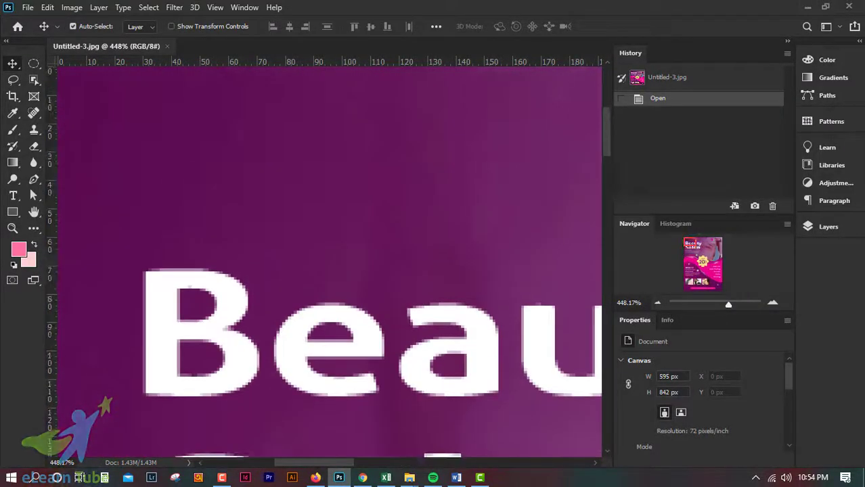
left_click_drag(729, 304, 760, 304)
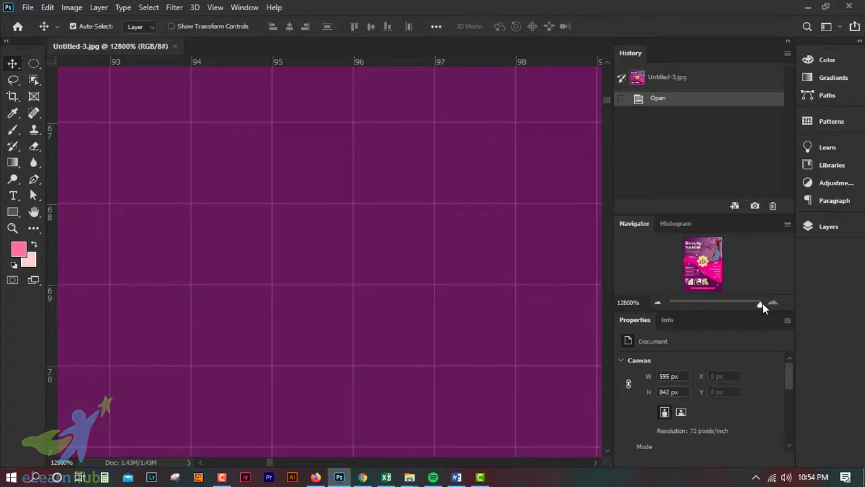
mouse_move(760, 302)
left_mouse_down()
mouse_move(734, 301)
mouse_move(769, 306)
left_mouse_up()
Fit the whole flyer on screen with Ctrl+0, then open and dismiss the Window menu
key("ctrl+0")
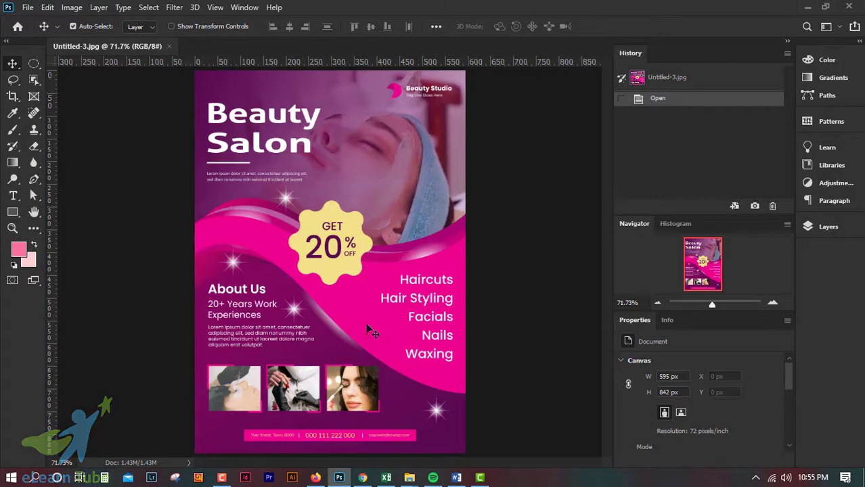
left_click(244, 7)
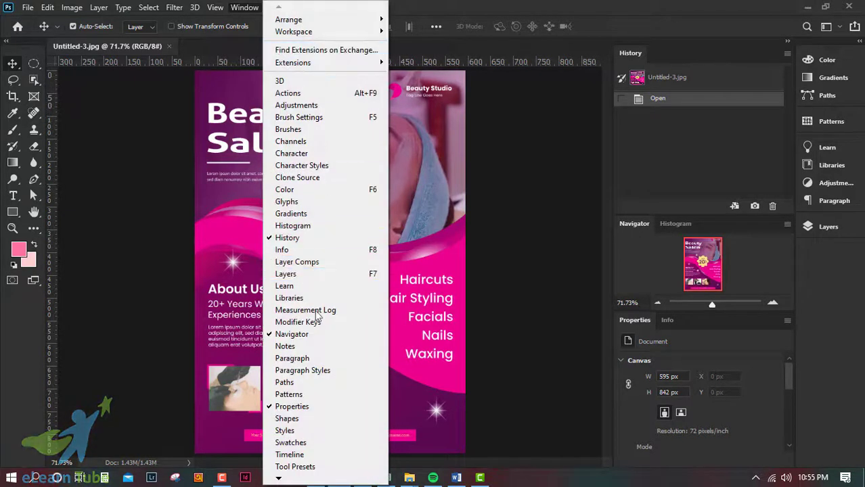
left_click(440, 15)
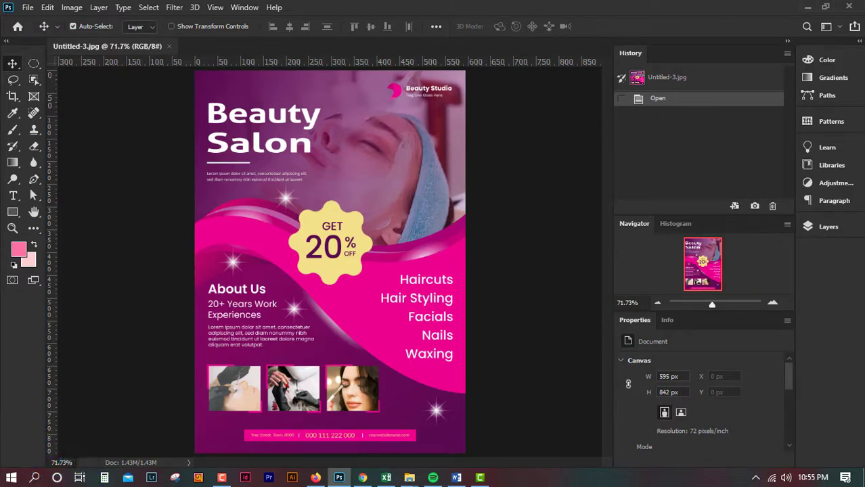
Enter 100% then 50% in the zoom field, then toggle to 100% and back to 50% by keyboard
left_click(61, 462)
type("100")
key("Return")
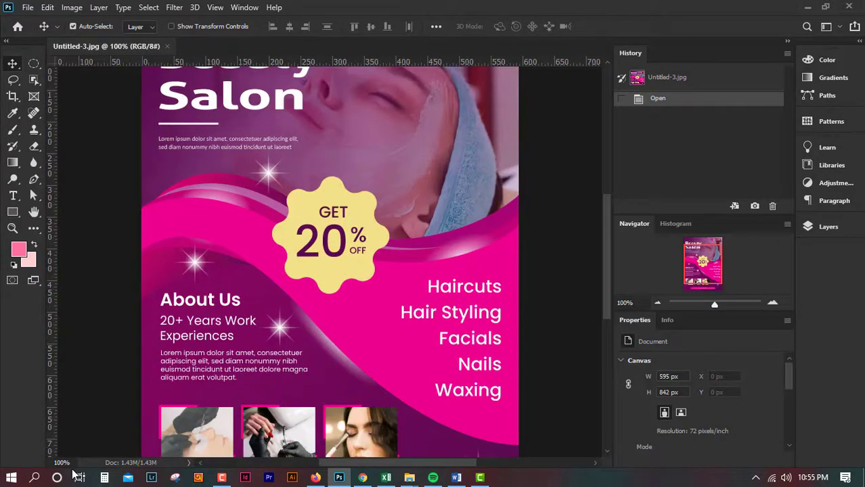
type("50")
key("Return")
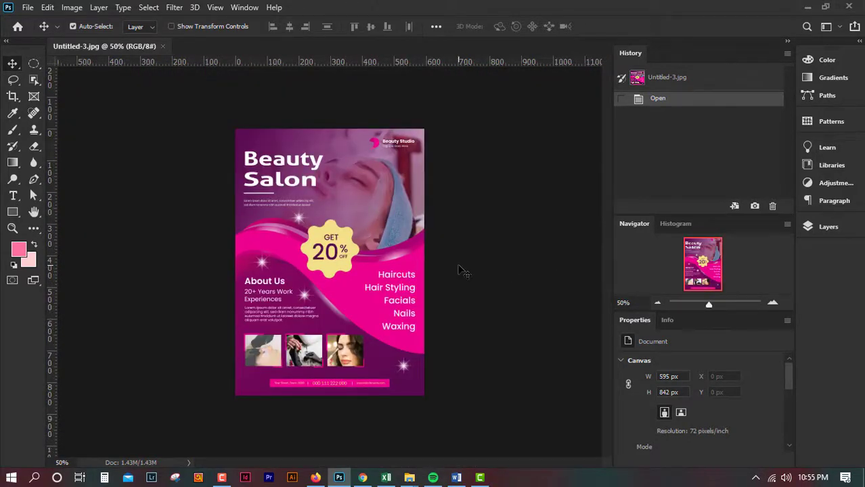
key("ctrl+1")
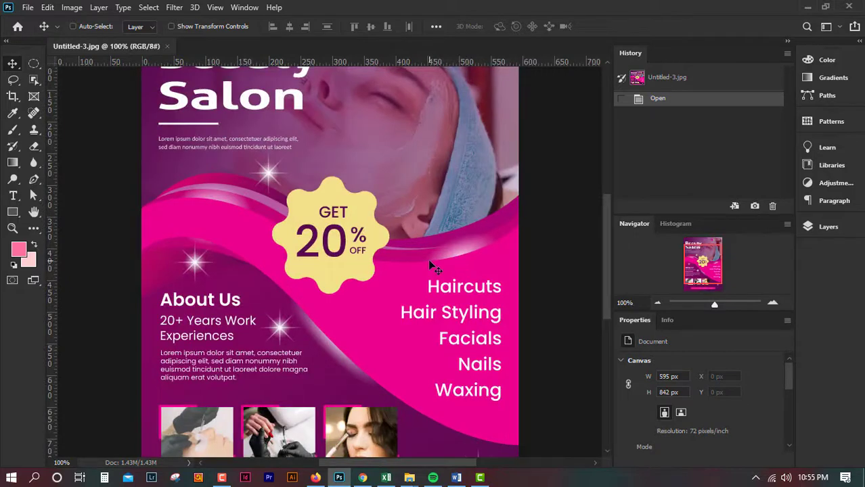
key("ctrl+minus")
key("ctrl+minus")
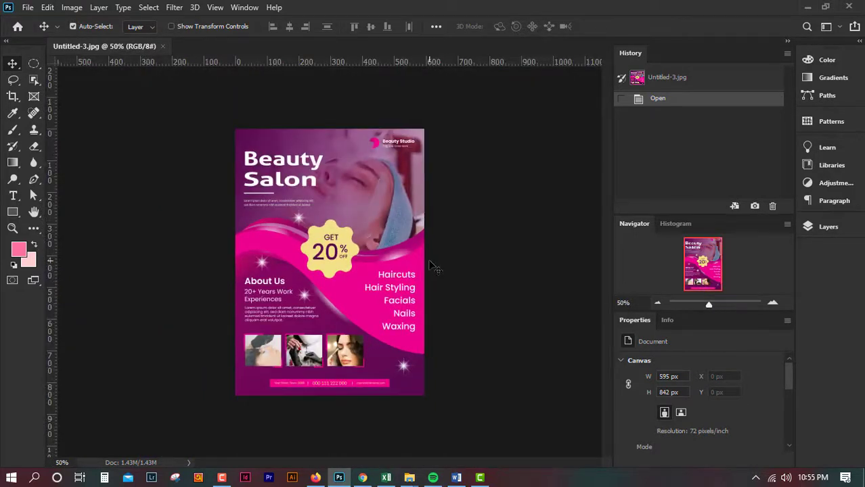